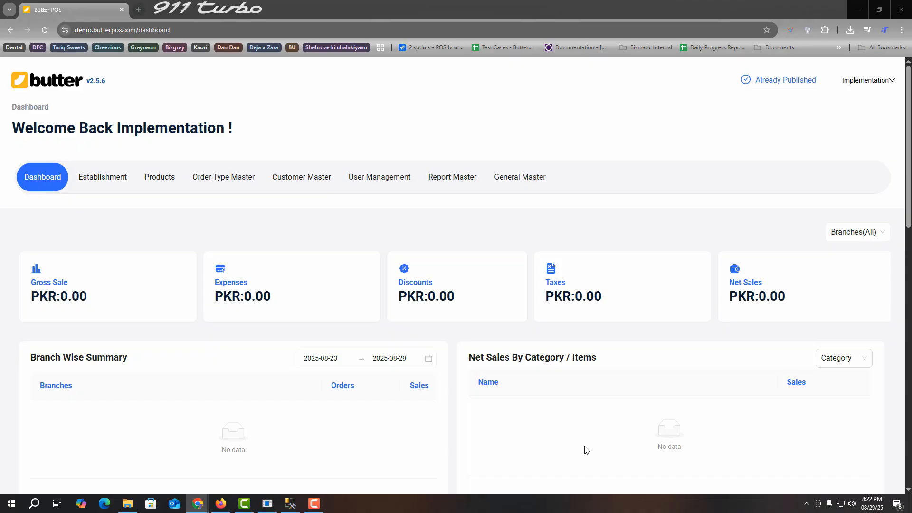
Step: Add a Country-level node titled United States to the establishment's organization hierarchy and save it
left_click(115, 187)
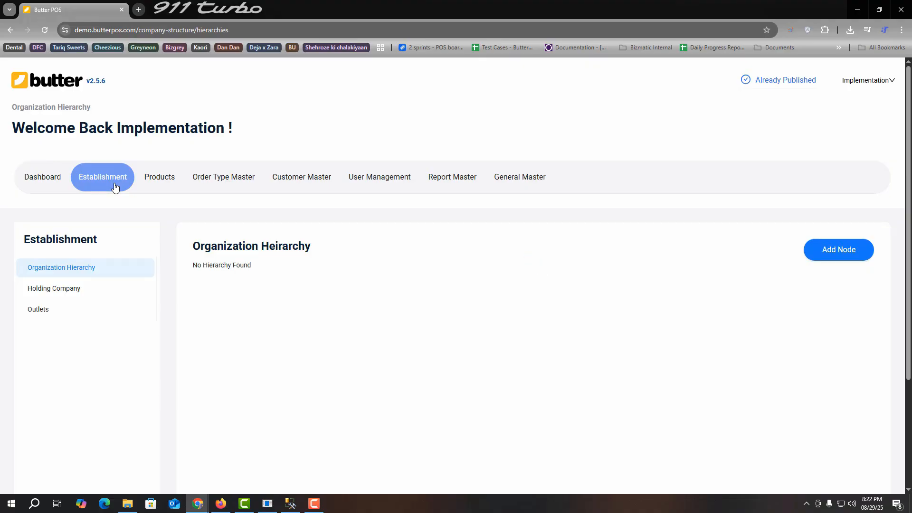
scroll(361, 358, "down", 1)
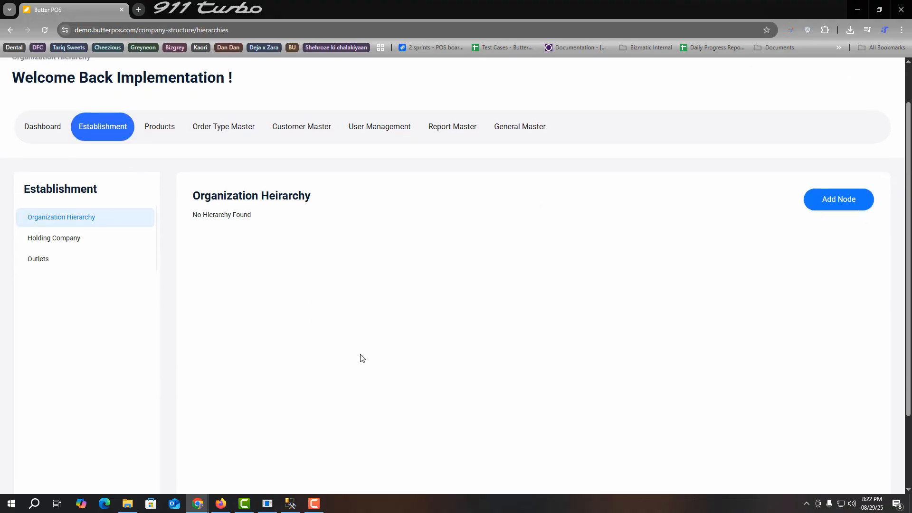
scroll(361, 358, "down", 2)
scroll(301, 353, "up", 1)
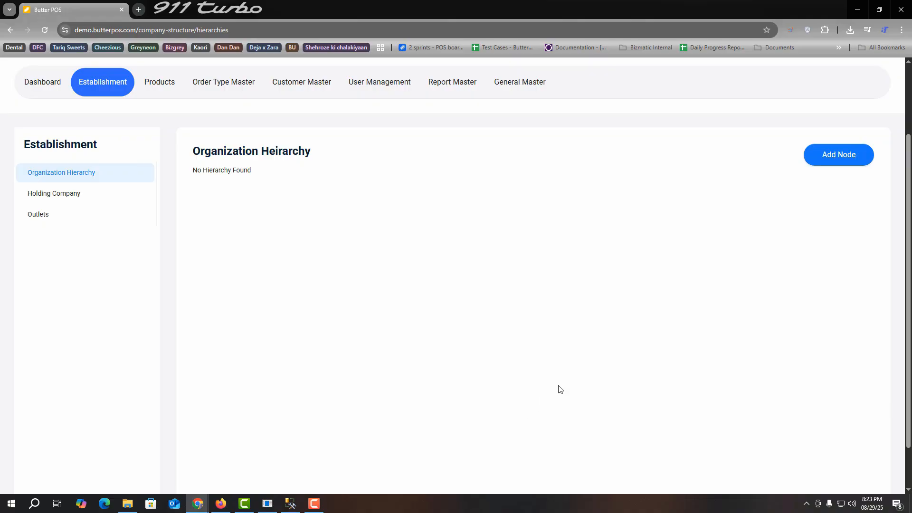
left_click(859, 161)
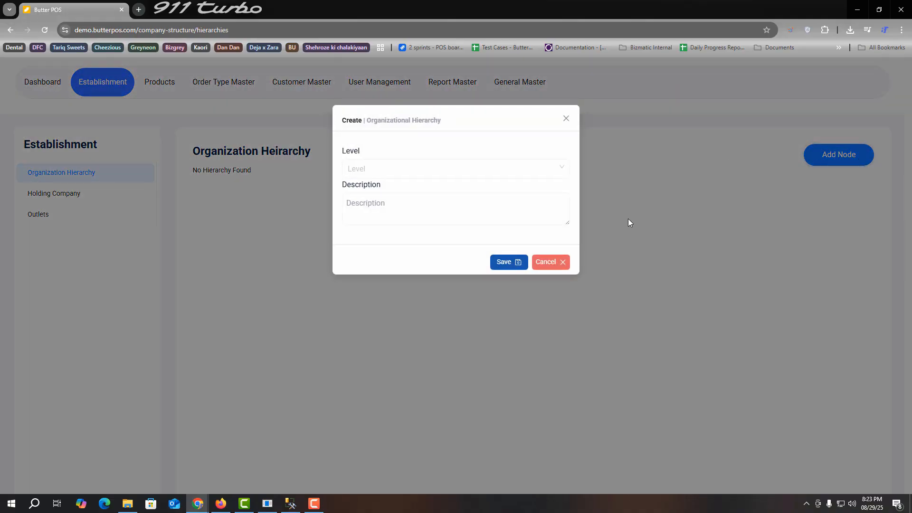
left_click(437, 174)
left_click(399, 191)
left_click(406, 204)
type("United")
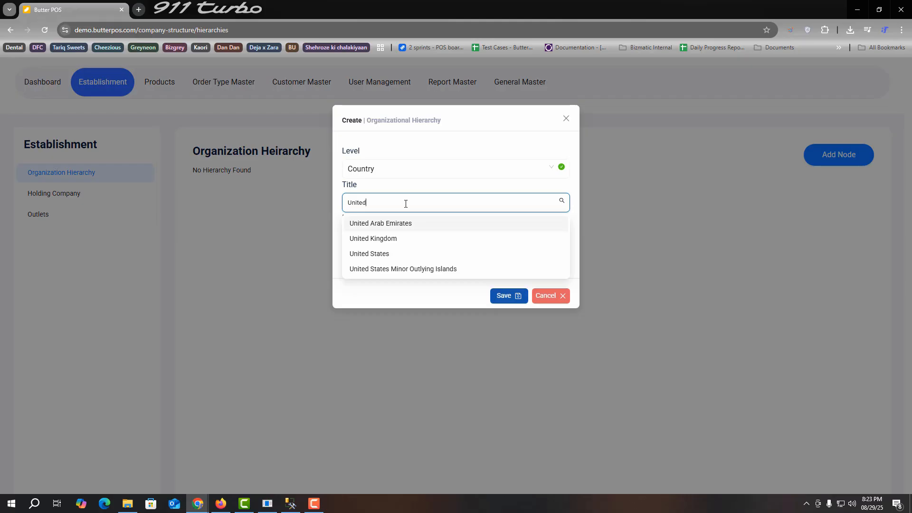
left_click(403, 254)
left_click(502, 297)
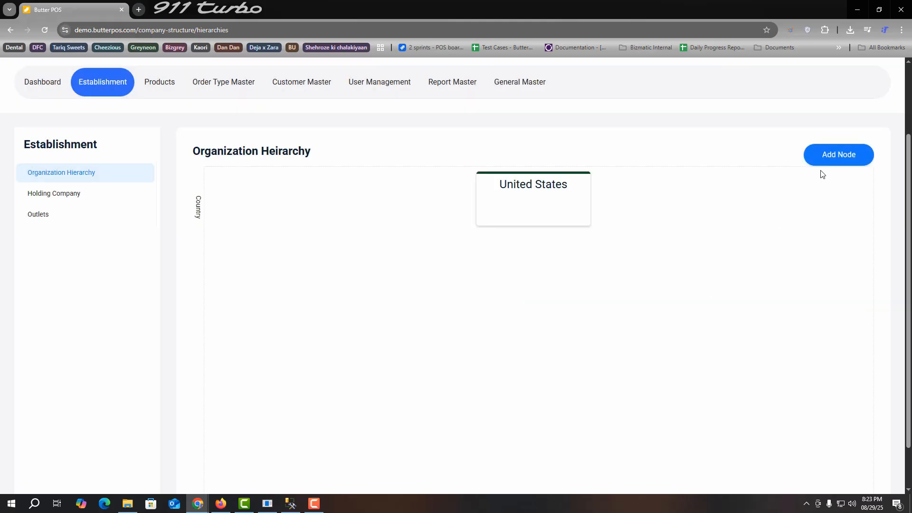
Step: Add a State-level node titled Maryland under United States in the organization hierarchy and save it
left_click(831, 165)
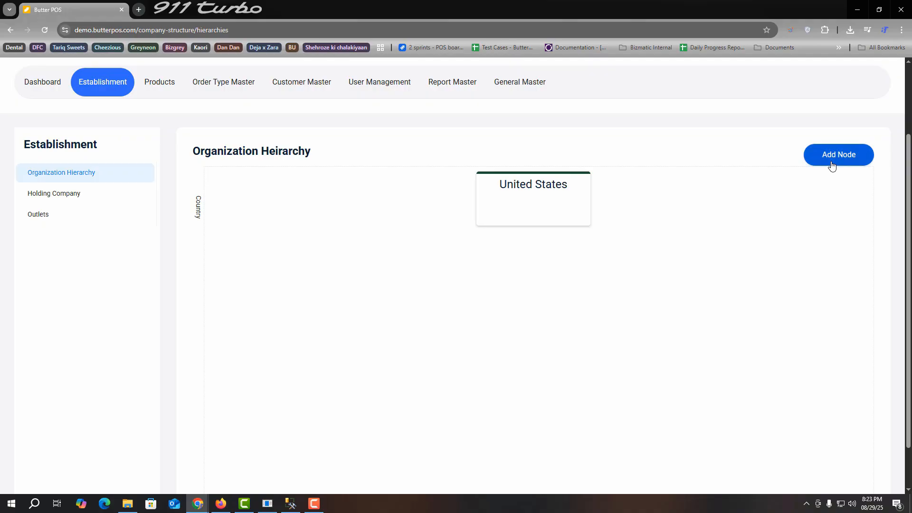
left_click(459, 177)
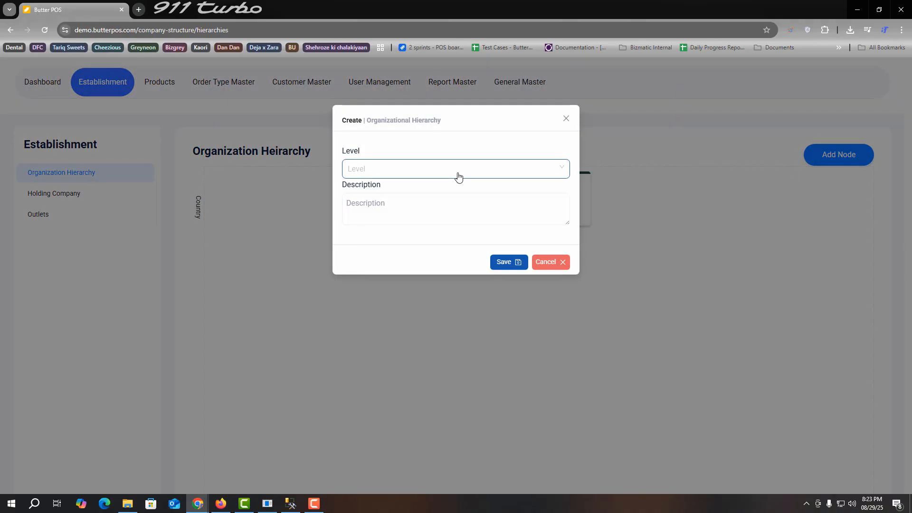
left_click(459, 176)
left_click(433, 209)
left_click(402, 232)
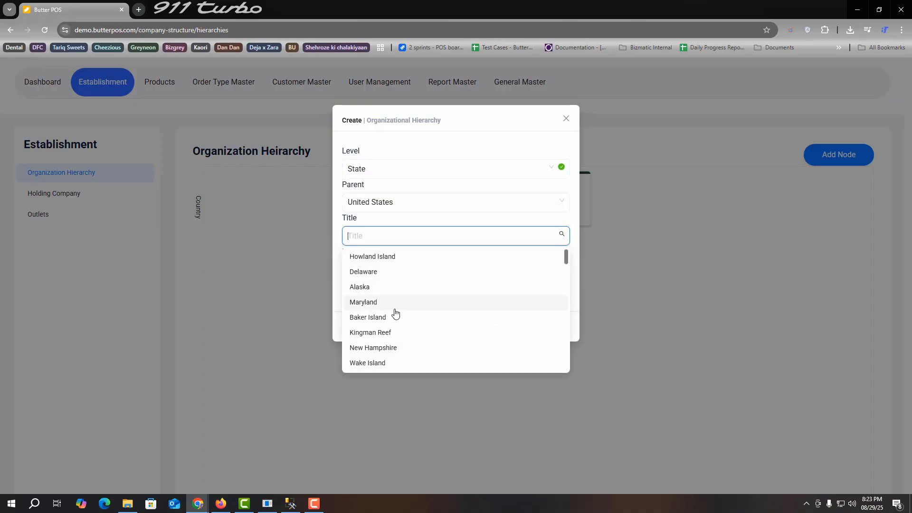
left_click(395, 311)
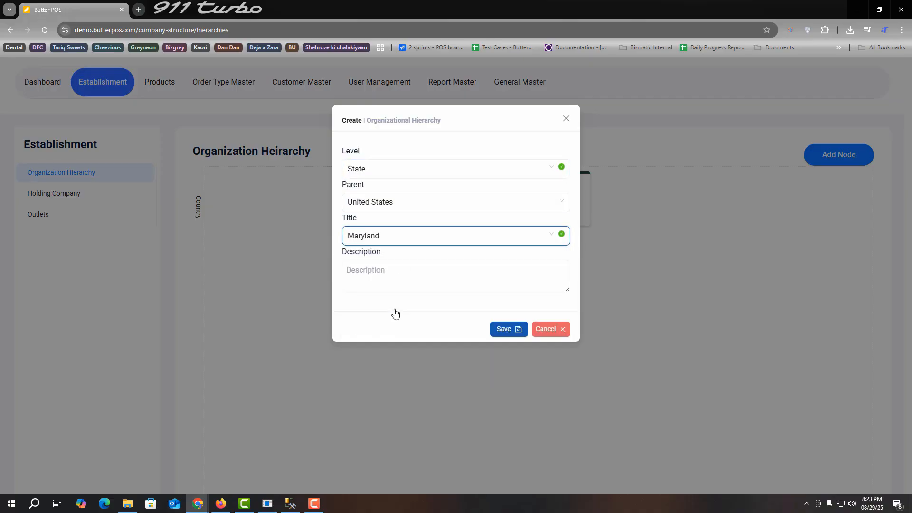
left_click(506, 331)
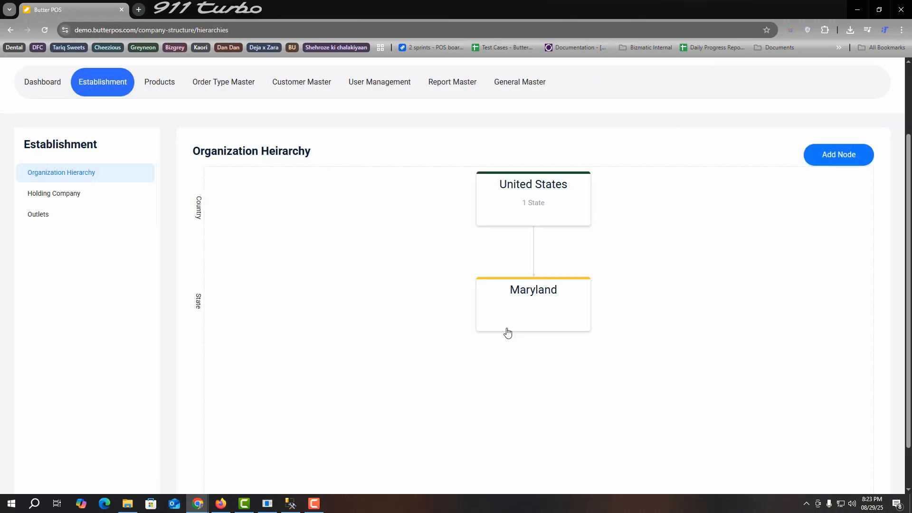
Step: Add a City-level node titled Annapolis under Maryland in the organization hierarchy and save it
left_click(834, 161)
left_click(434, 167)
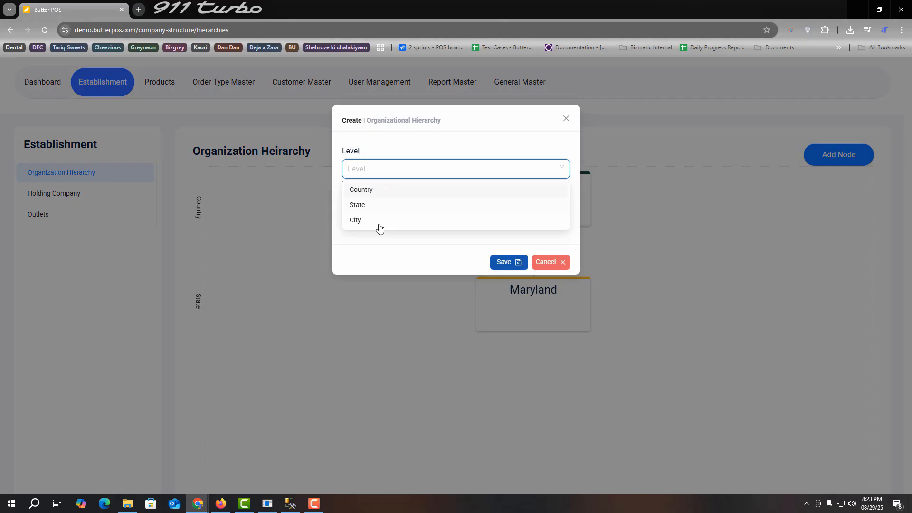
left_click(382, 220)
left_click(380, 234)
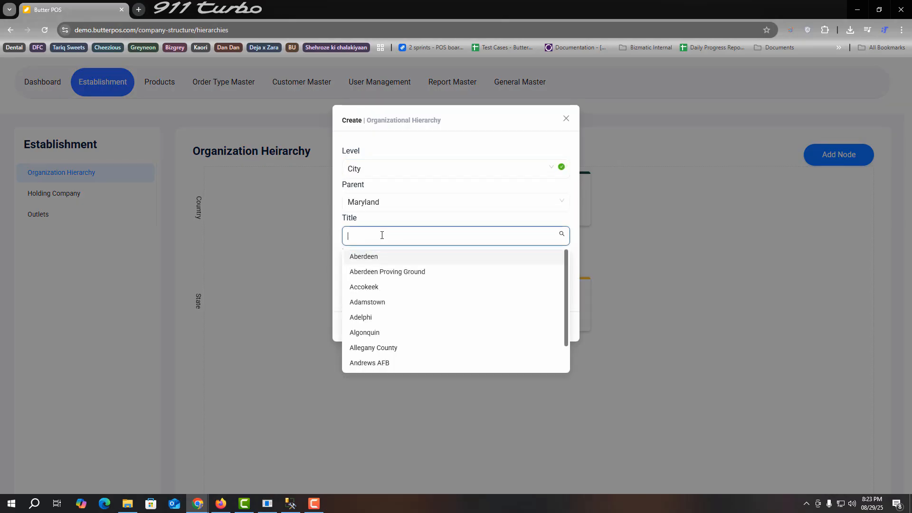
scroll(404, 359, "down", 1)
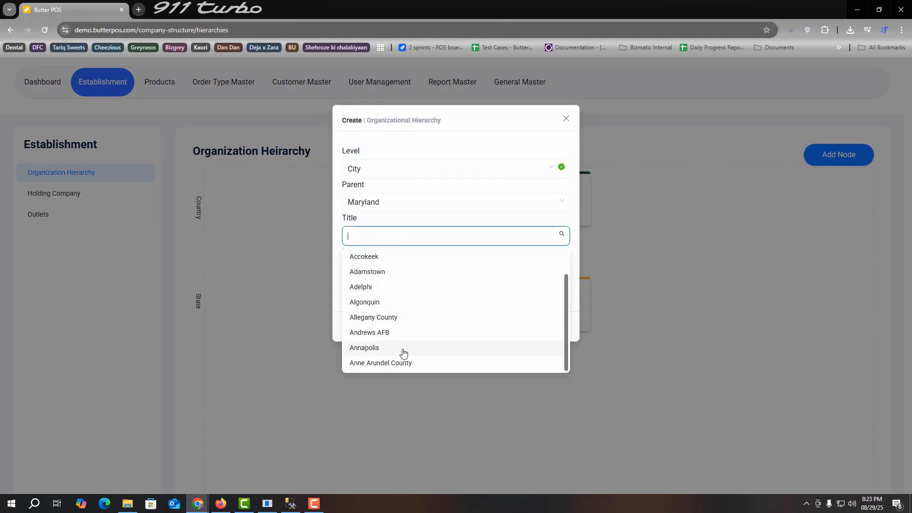
left_click(403, 351)
left_click(498, 329)
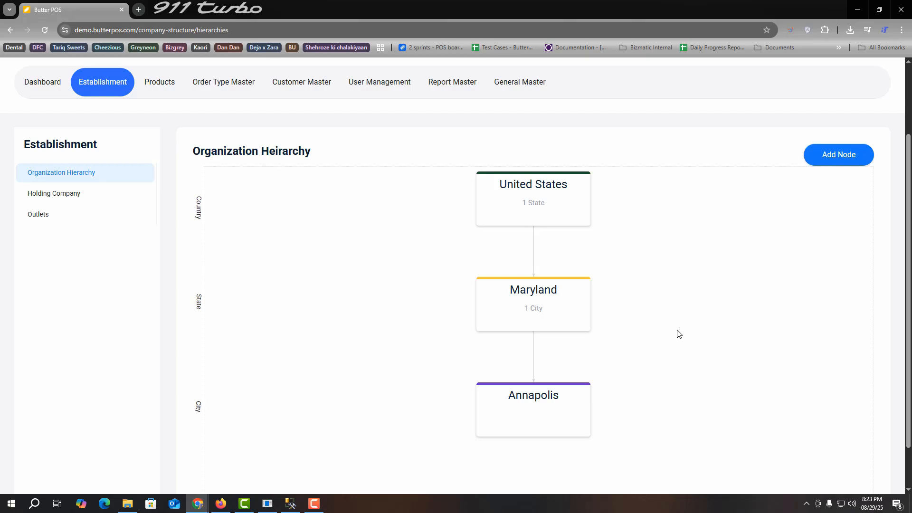
scroll(736, 333, "down", 1)
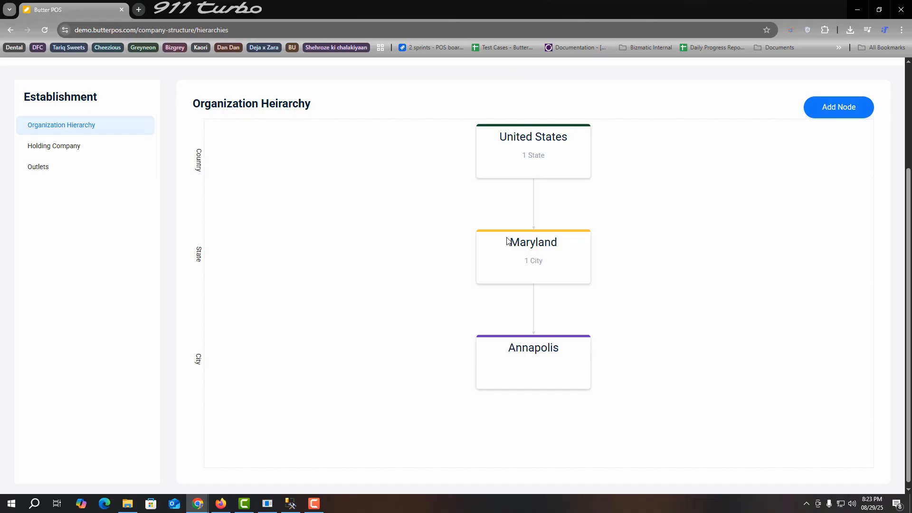
left_click(88, 152)
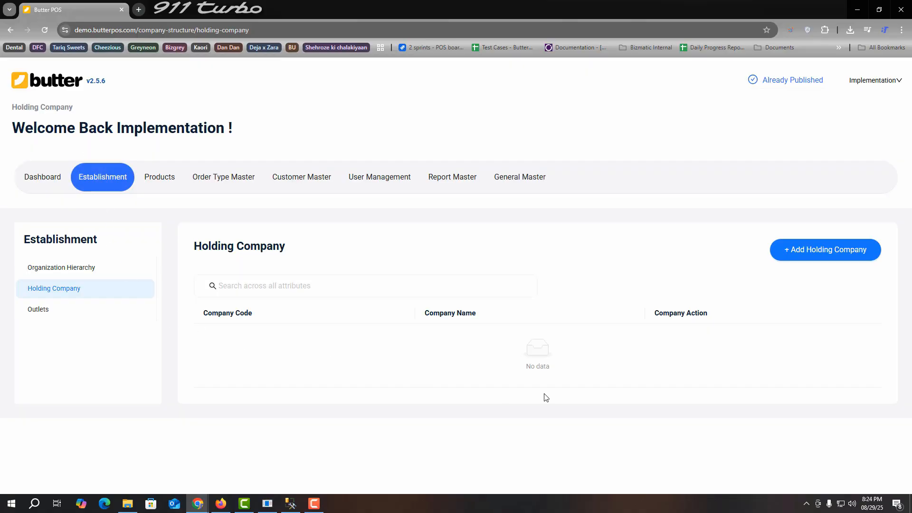
left_click(817, 255)
left_click(424, 170)
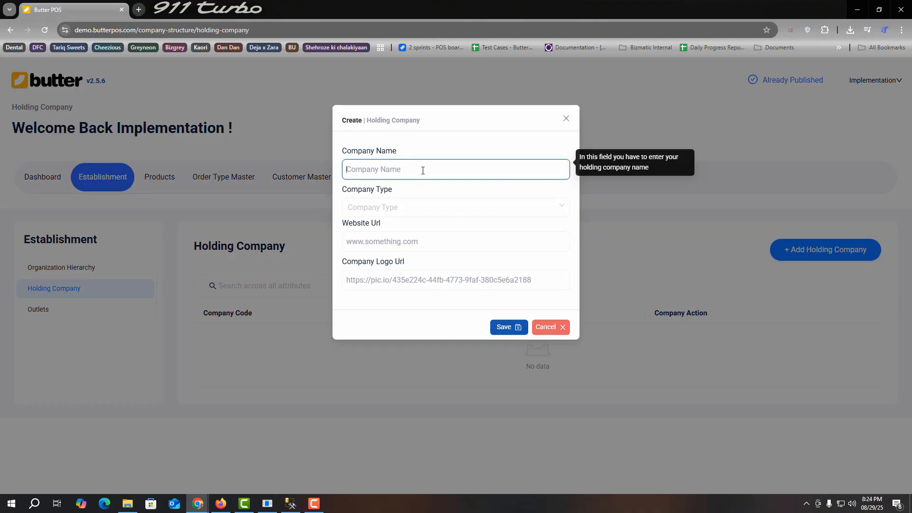
type("Demo Company Name")
left_click(409, 208)
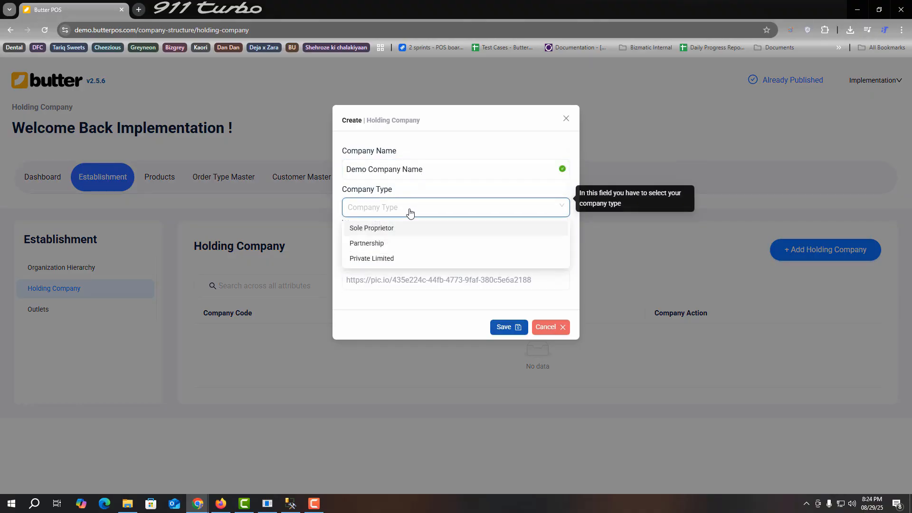
left_click(397, 232)
type("www")
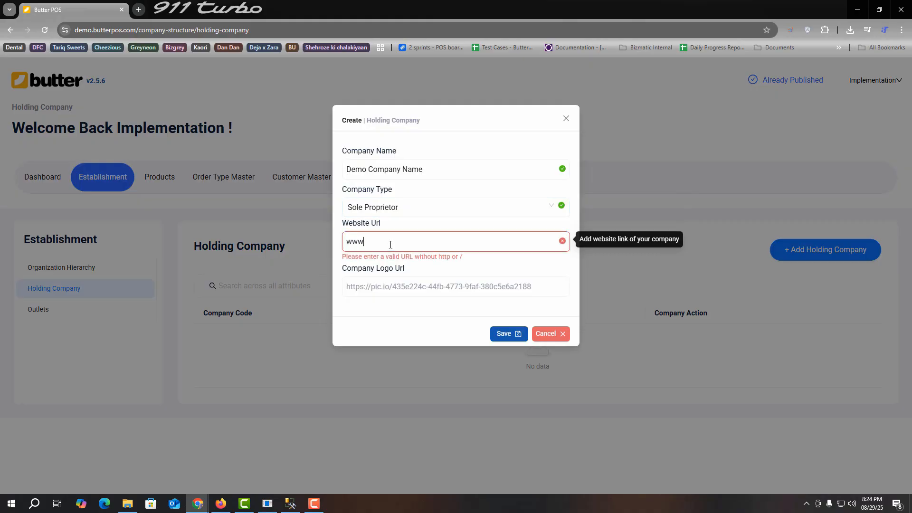
type(".democompany.com")
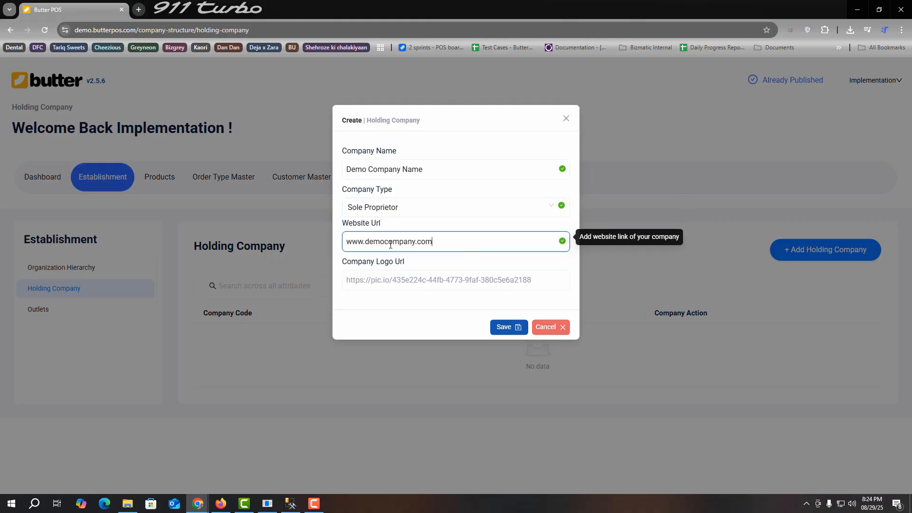
left_click(414, 280)
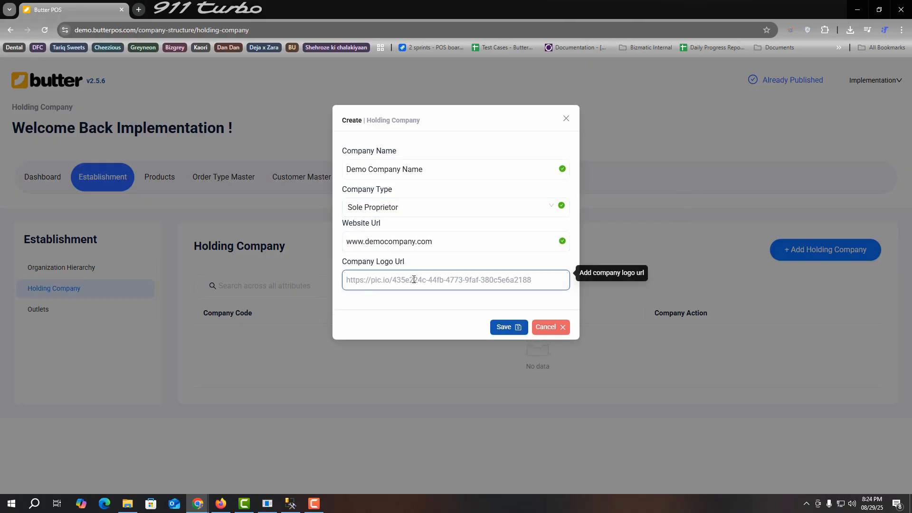
left_click(503, 327)
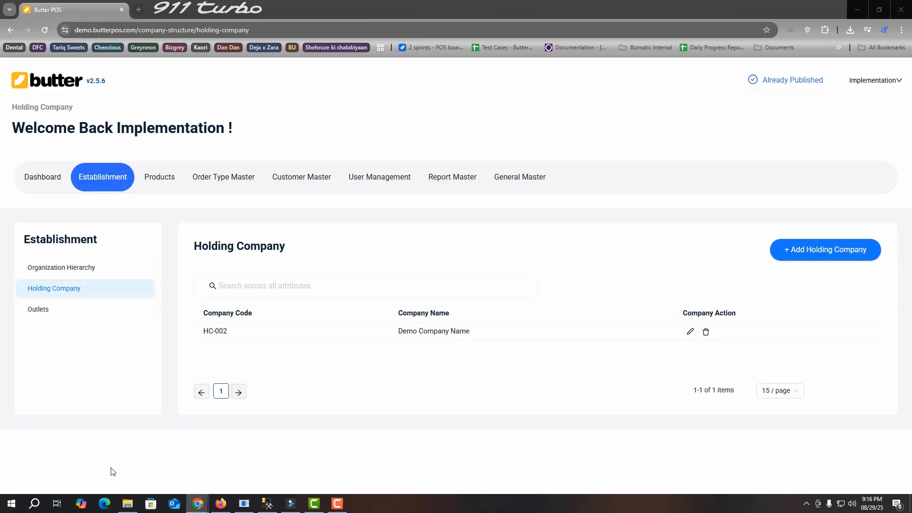
Step: Start a new outlet named "Demo Outlet" and enter its contact number and NTN
left_click(83, 316)
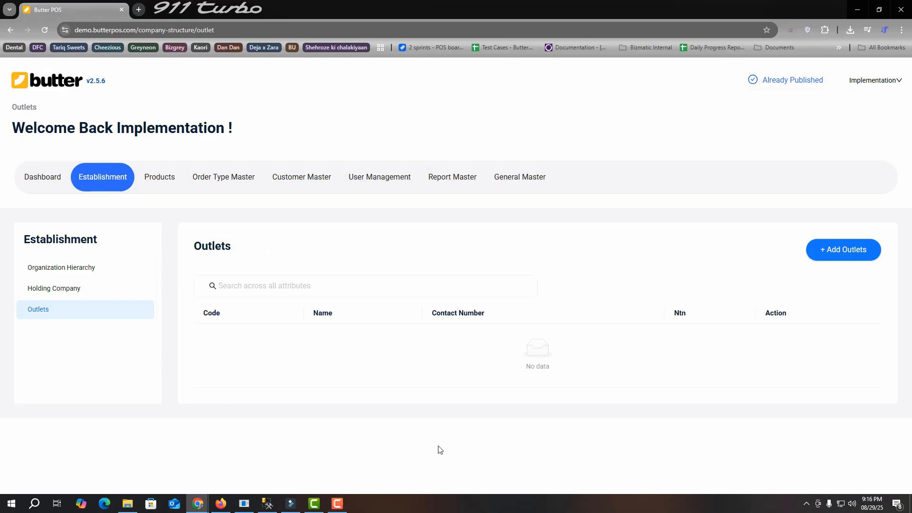
left_click(826, 263)
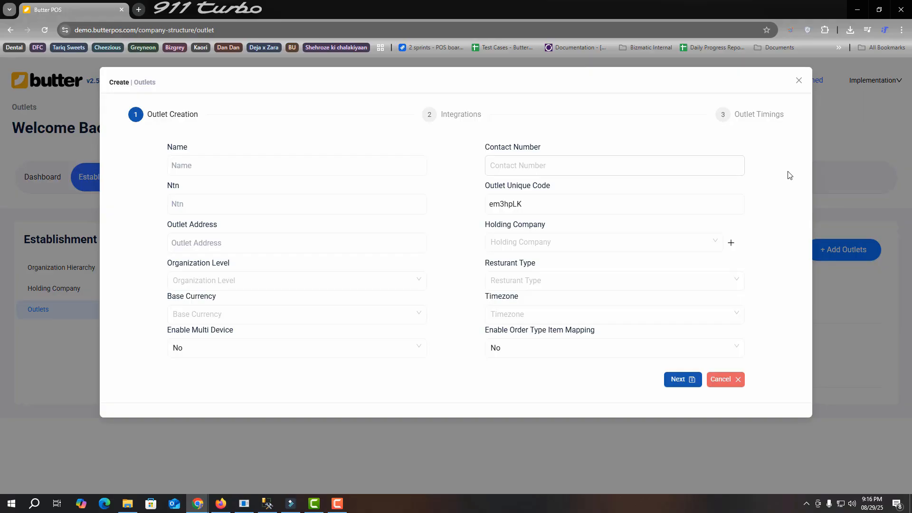
left_click(240, 163)
type("Dem")
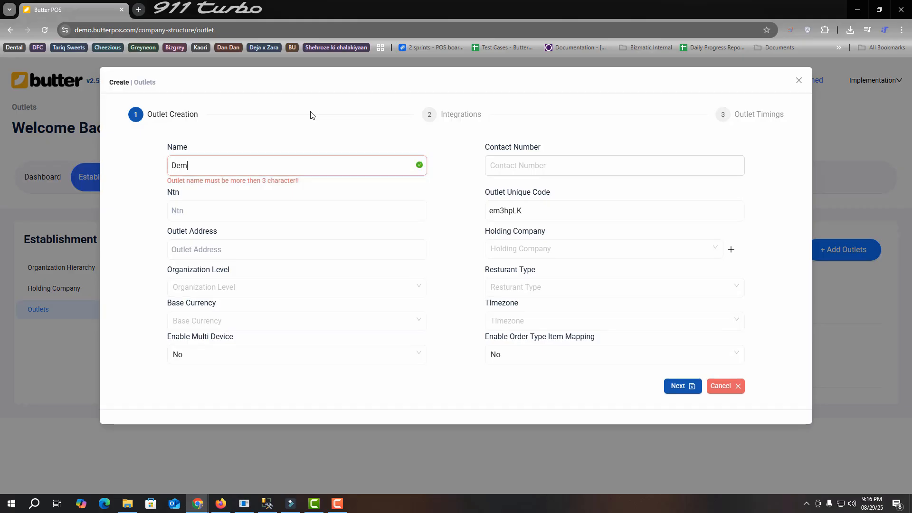
type("o Outlet")
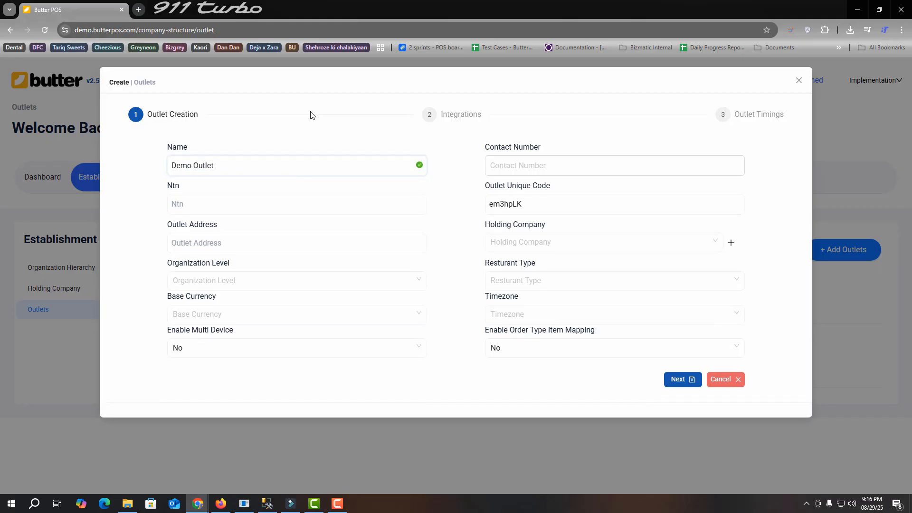
left_click(594, 167)
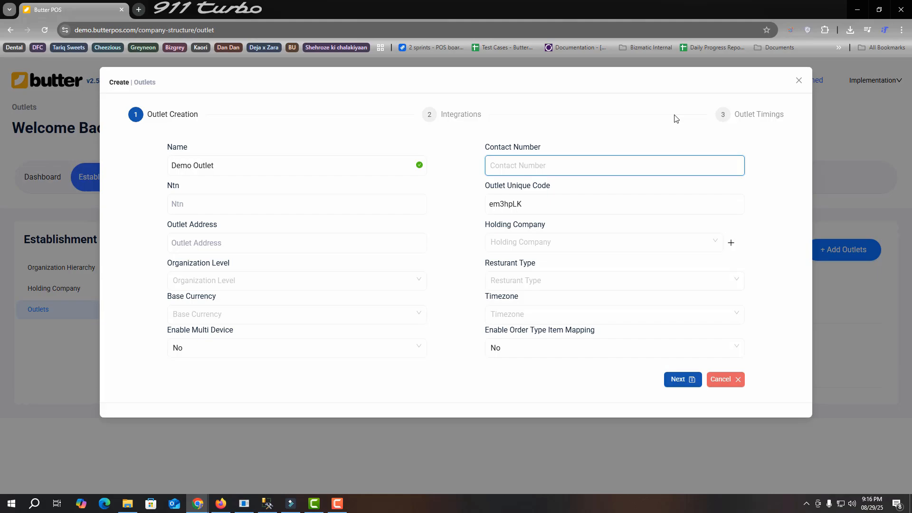
type("123456789")
left_click(299, 207)
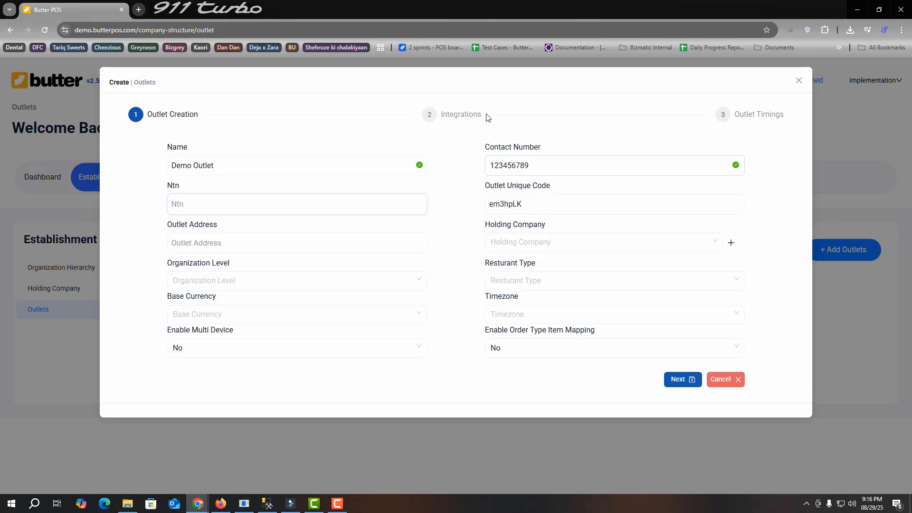
type("123456-0")
Step: Replace the new outlet's unique code with DO01 and enter "Outlet Address" as its address
left_click_drag(523, 204, 490, 205)
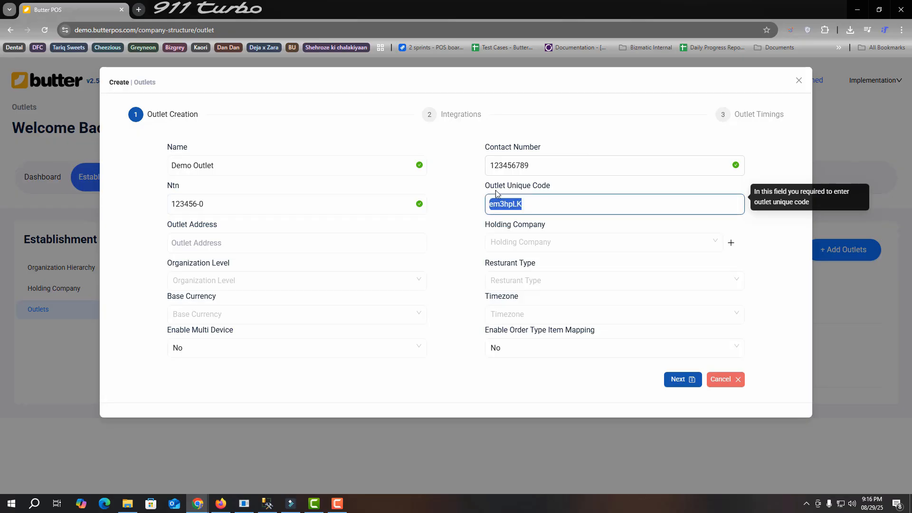
key("BackSpace")
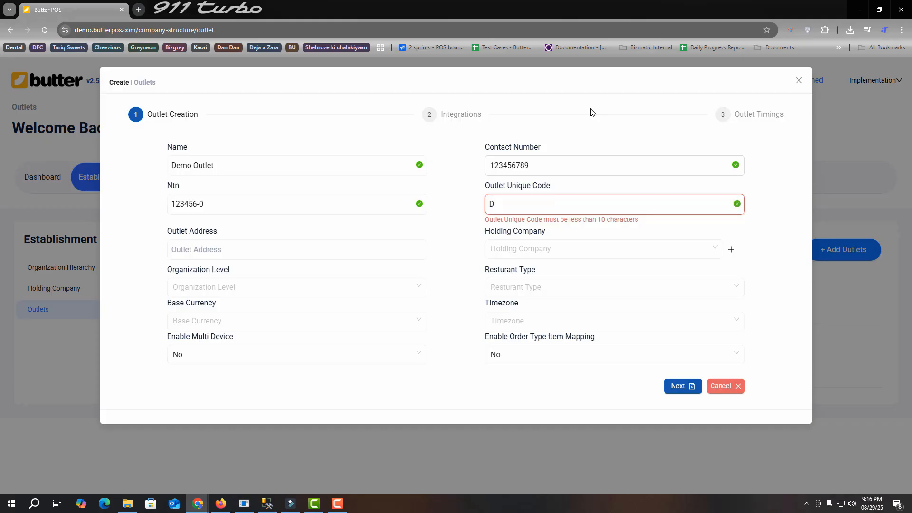
type("DO011")
left_click(224, 240)
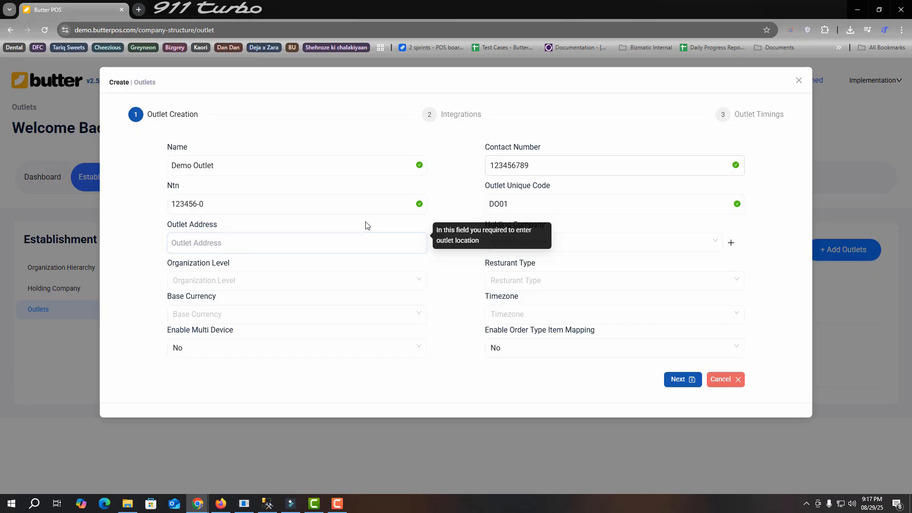
type("Outlet Address")
Step: Assign the new outlet to the holding company Demo Company Name and the organization level Annapolis
left_click(662, 247)
left_click(650, 264)
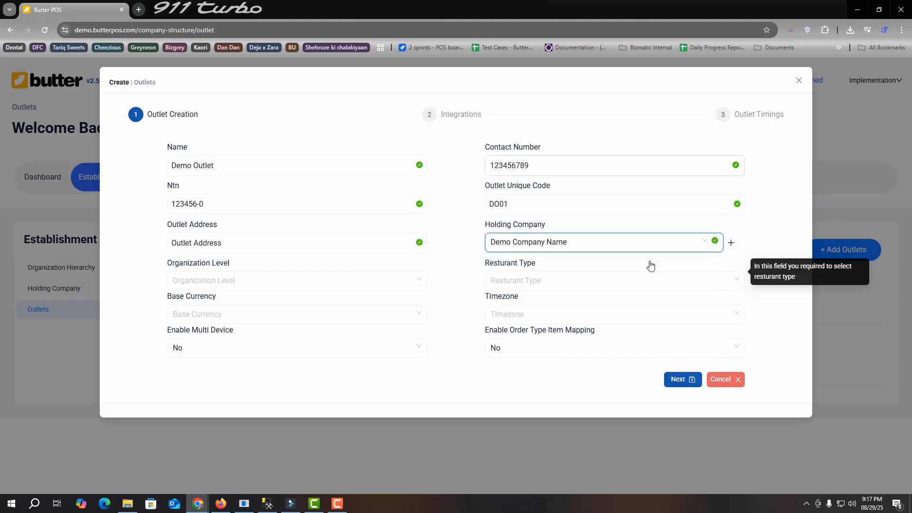
left_click(389, 285)
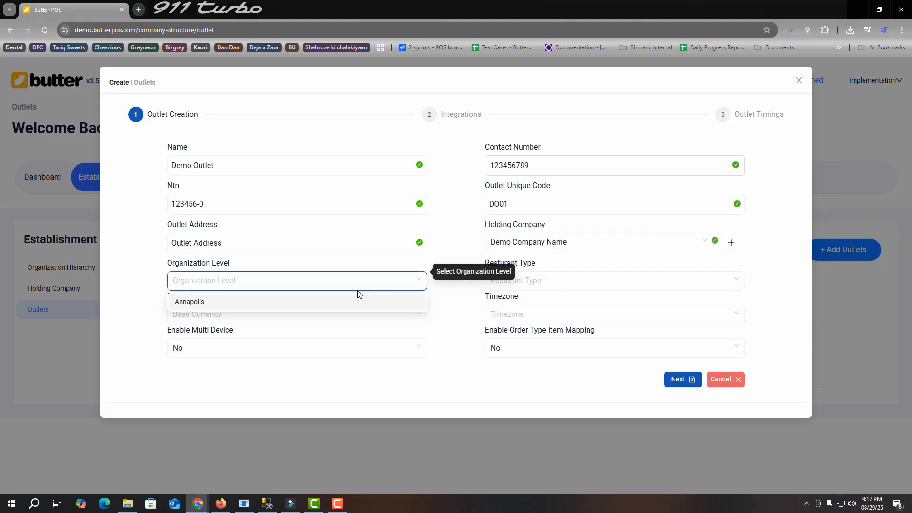
left_click(355, 303)
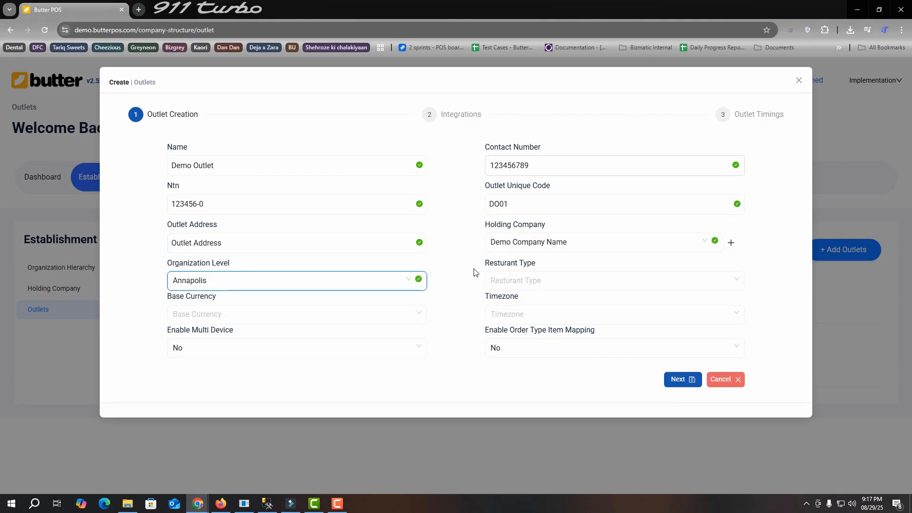
Step: Set the new outlet's restaurant type to Coffee Shops and its base currency to US Dollar ($) USD
left_click(510, 285)
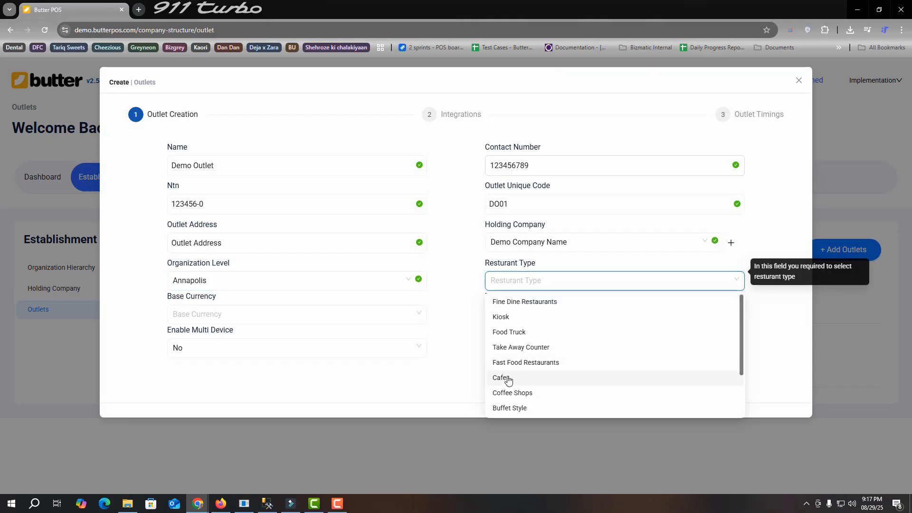
left_click(509, 394)
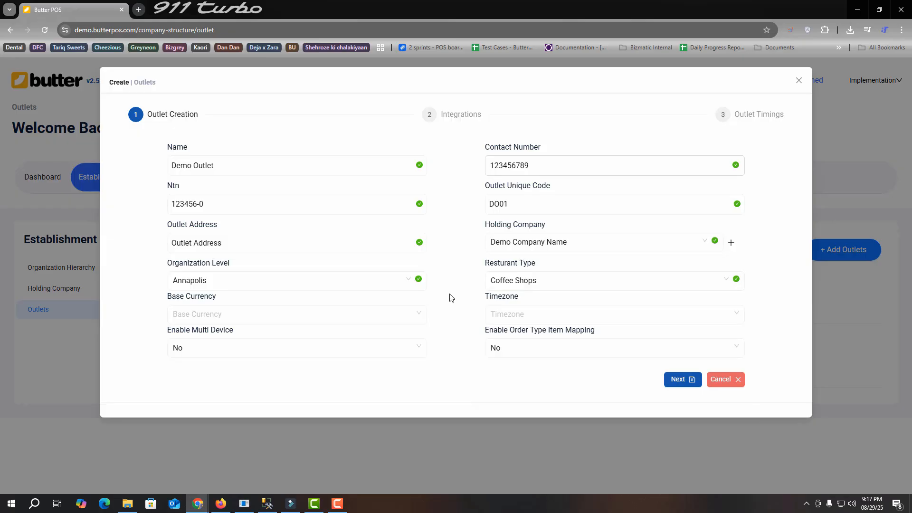
left_click(366, 313)
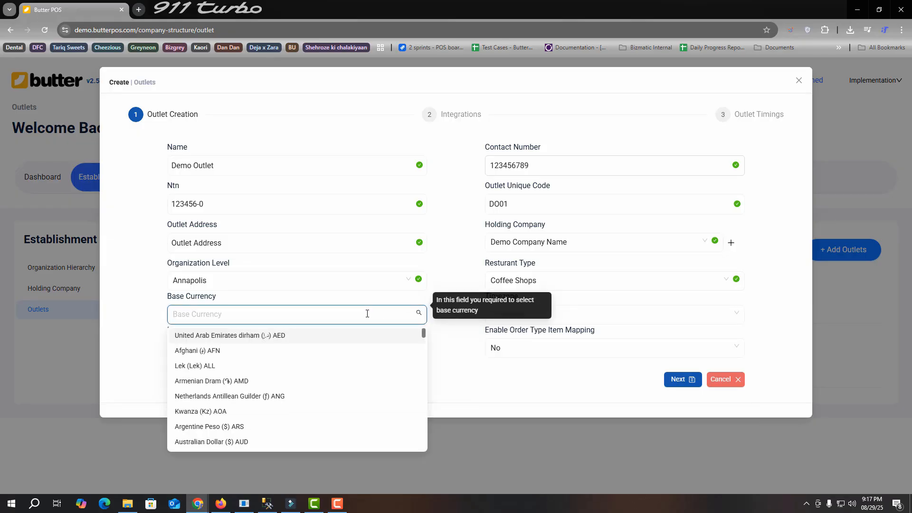
type("usd")
left_click(355, 339)
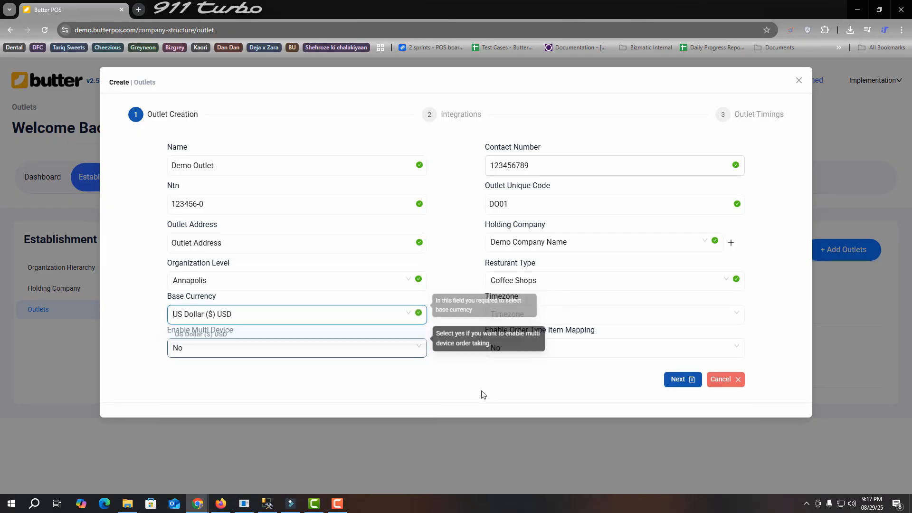
Step: Find and assign the Canada/Pacific timezone to the new outlet
left_click(536, 314)
type("Pas")
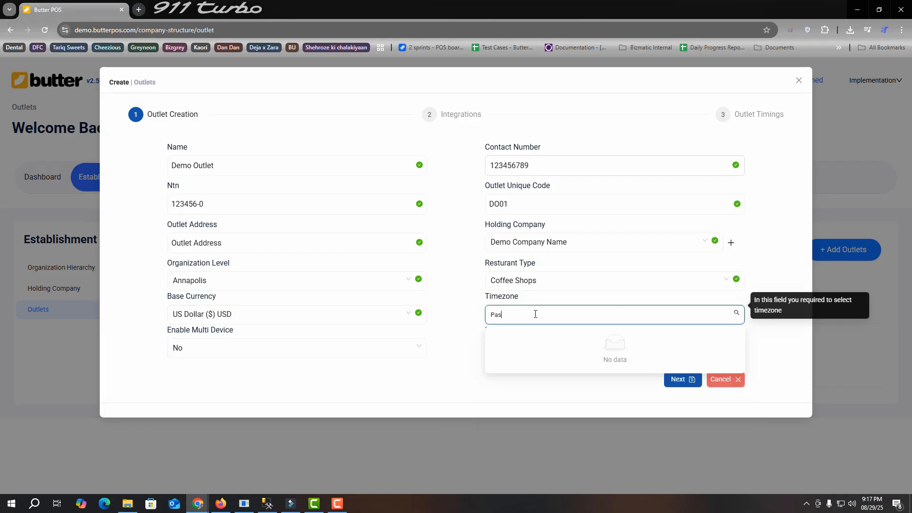
key("BackSpace")
type("ci")
left_click(531, 340)
Step: Try the Yes option for multi-device order taking and set it back to No
left_click(378, 384)
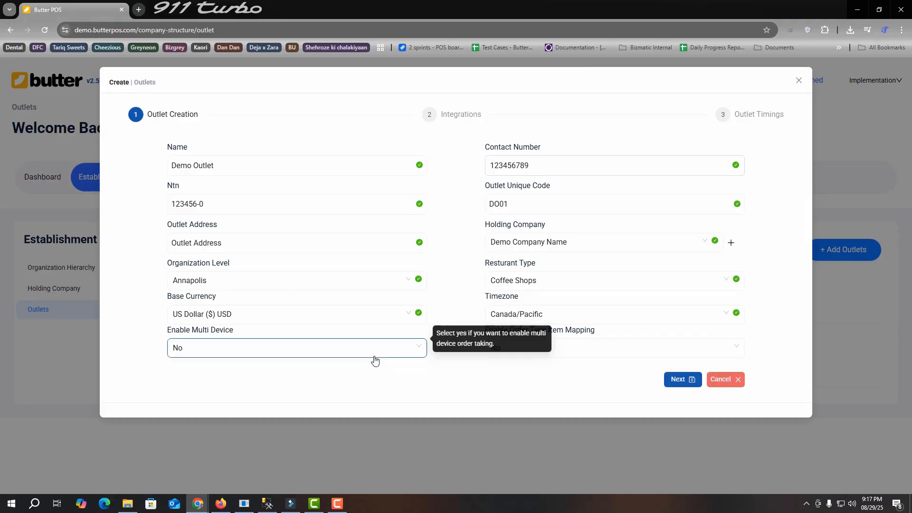
left_click(375, 360)
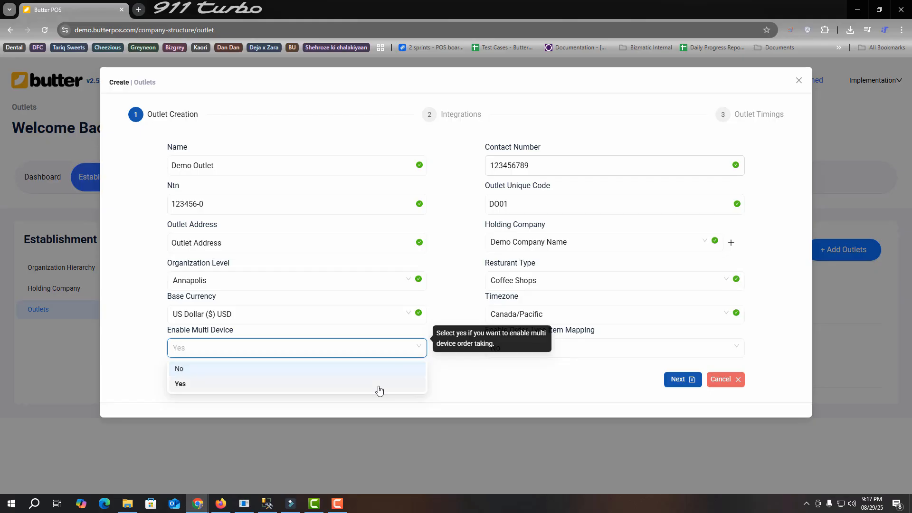
left_click(379, 384)
left_click(393, 354)
left_click(389, 370)
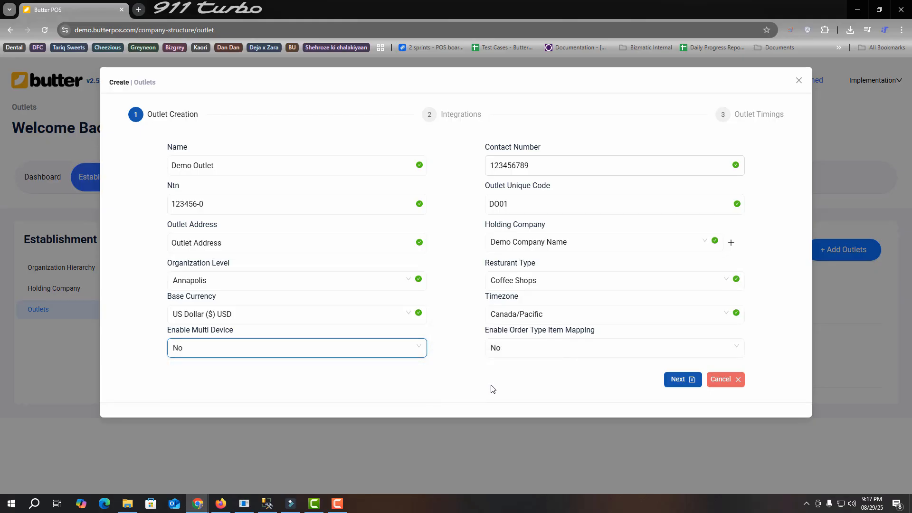
Step: Try the Yes option for order type item mapping and set it back to No
left_click(521, 359)
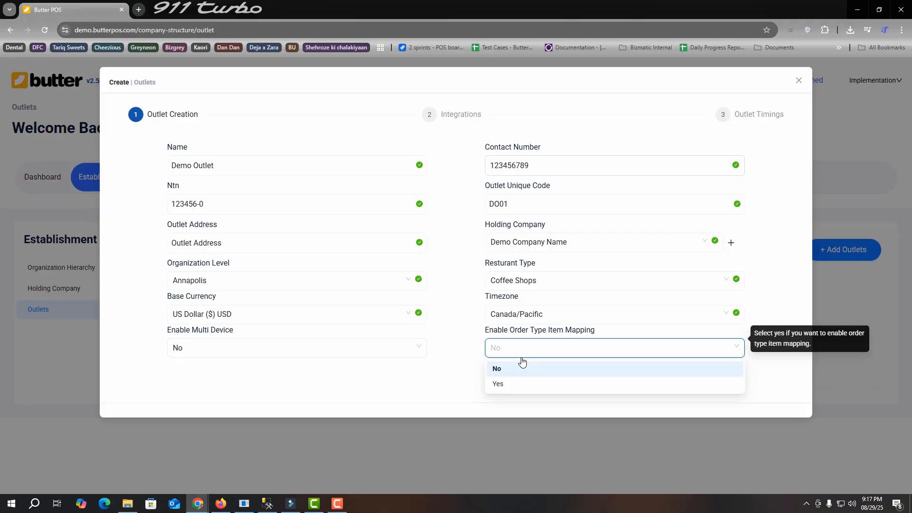
left_click(517, 384)
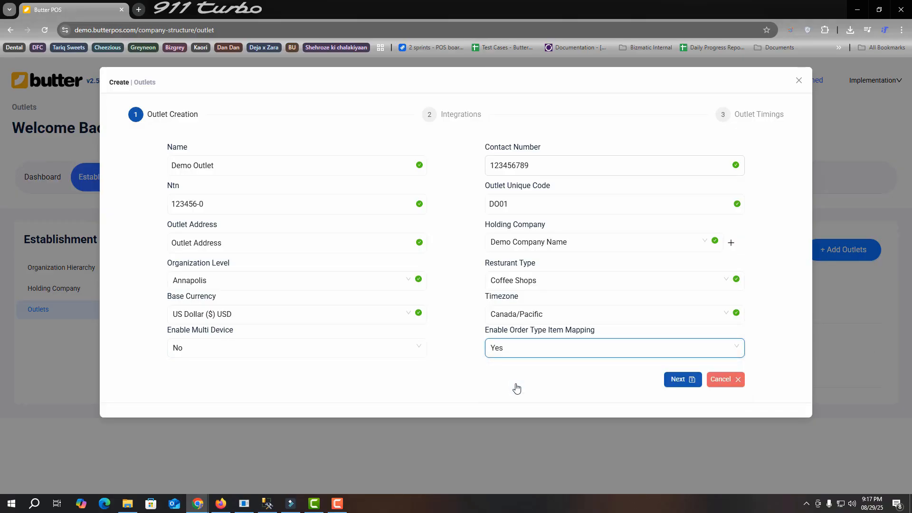
left_click(518, 356)
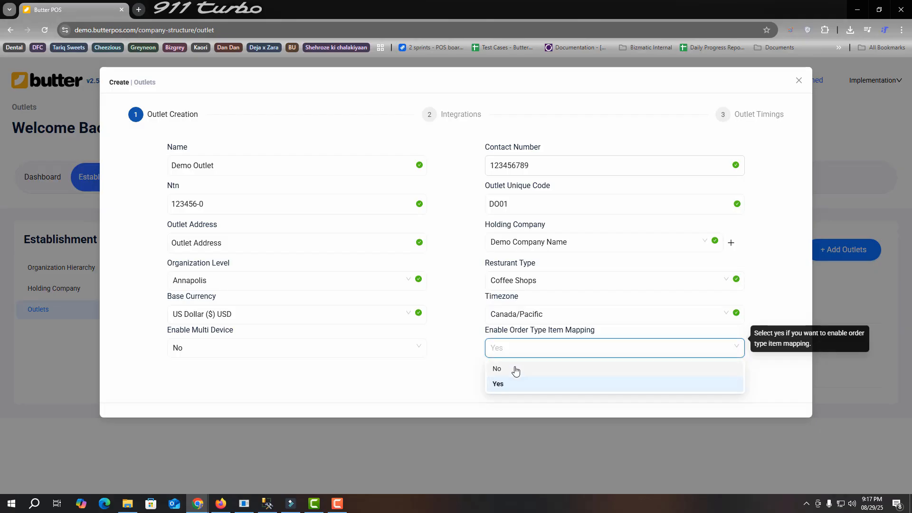
left_click(490, 370)
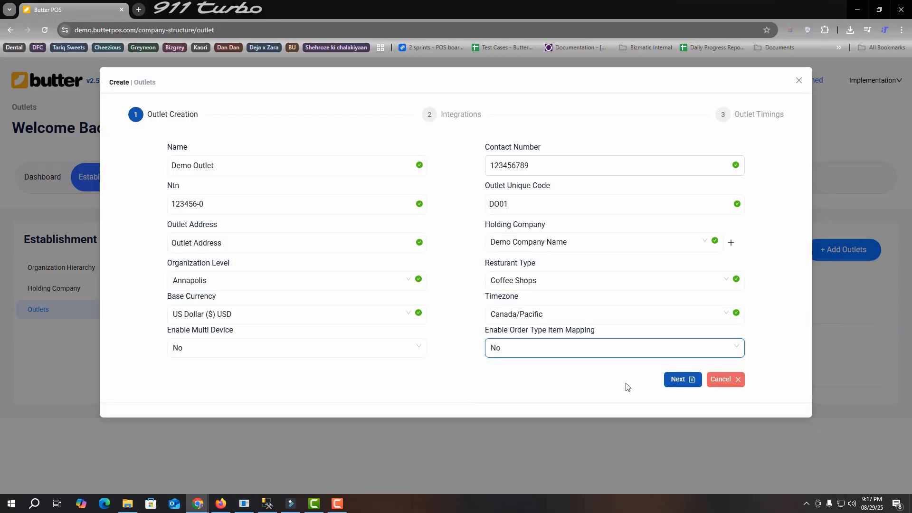
Step: Proceed through the integrations with their default settings and set the outlet's hours for all days from 12:00 pm to 12:00 am
left_click(678, 384)
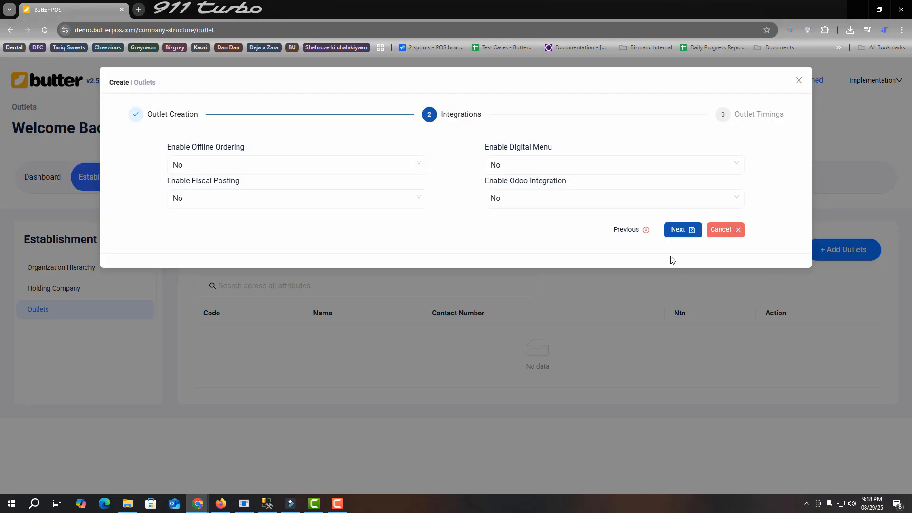
left_click(689, 233)
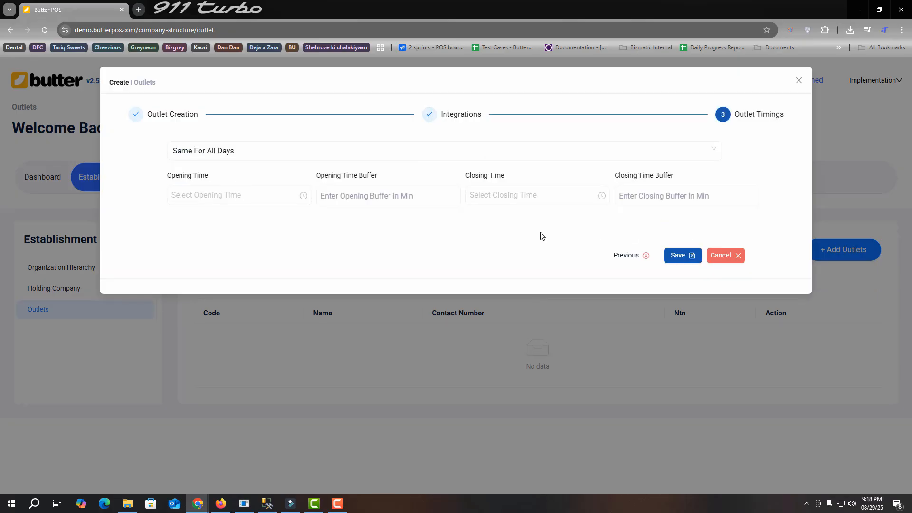
left_click(202, 197)
left_click(179, 218)
left_click(234, 231)
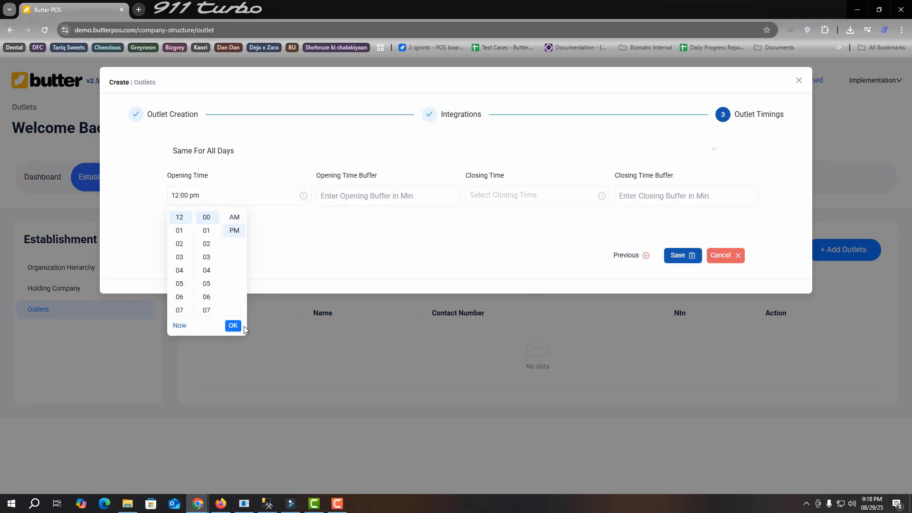
left_click(233, 326)
left_click(488, 196)
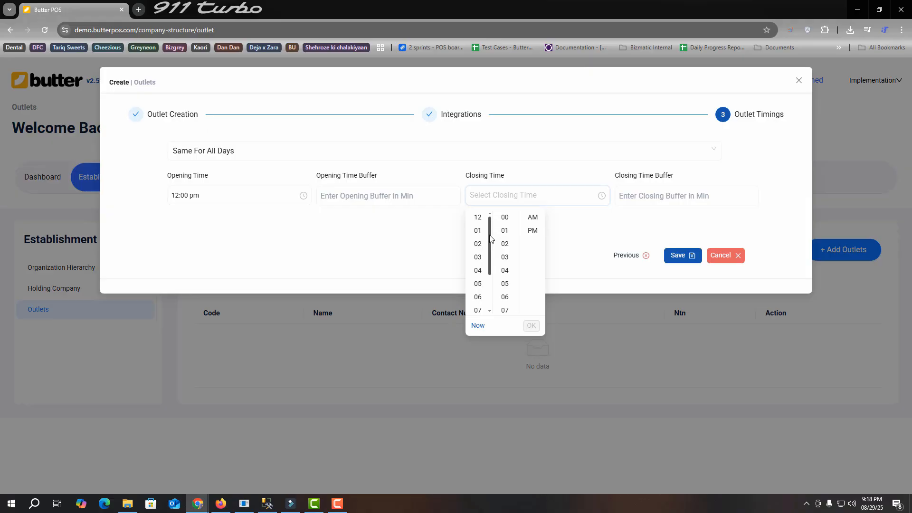
left_click(505, 219)
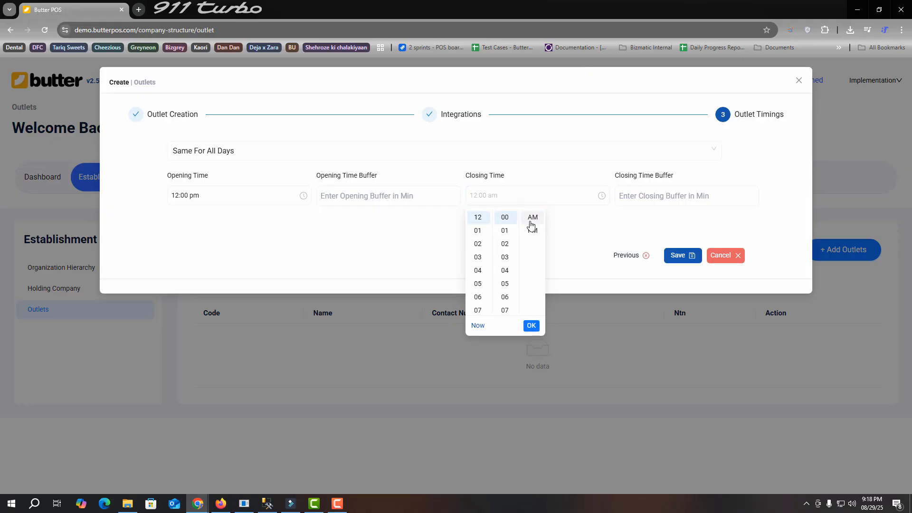
left_click(531, 325)
Step: Set the opening and closing time buffers to 30 minutes each and save the outlet
left_click(388, 200)
type("30")
left_click(633, 198)
type("30")
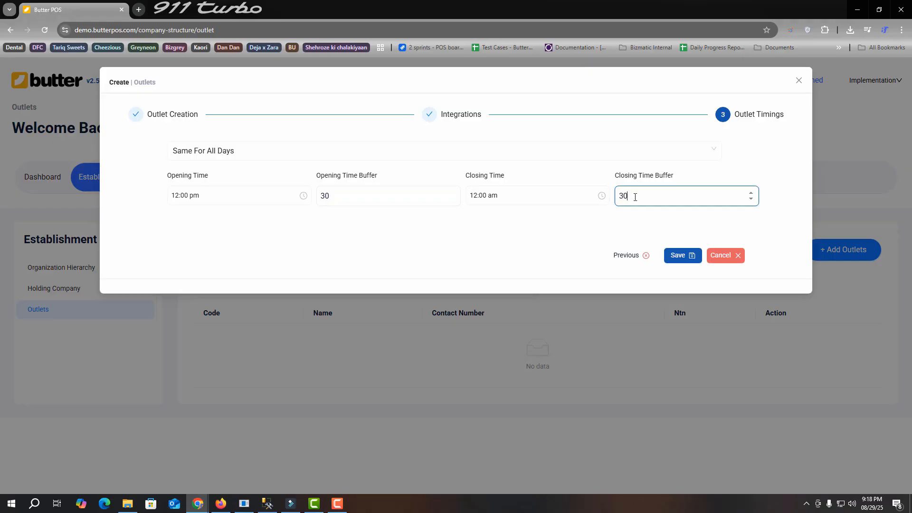
left_click(694, 257)
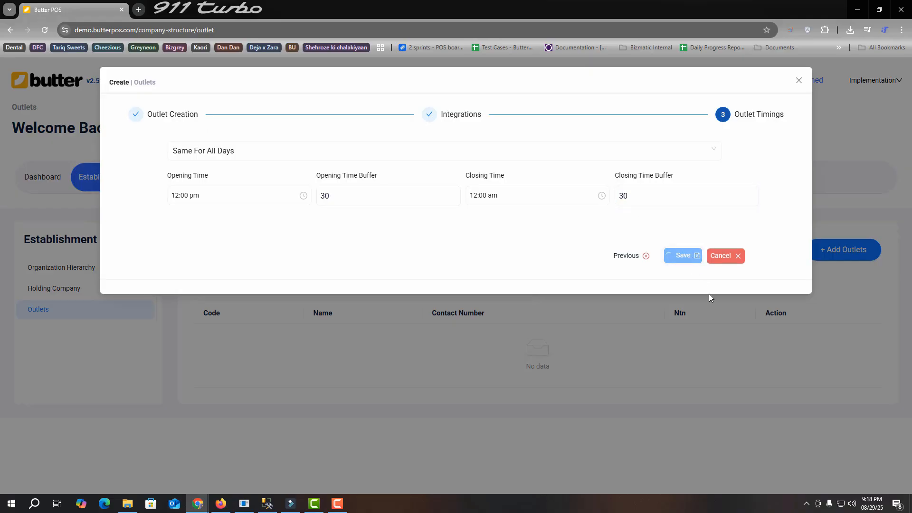